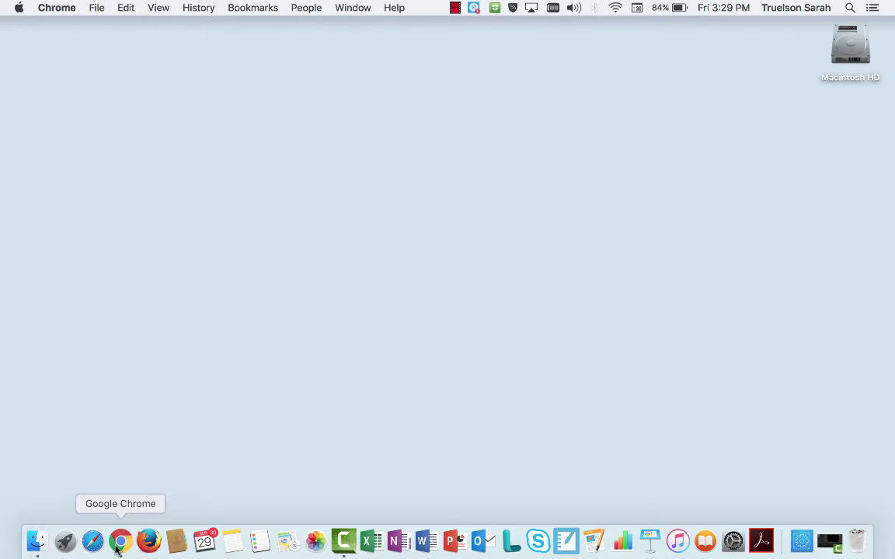
Open Google Chrome and load the pcsb.org website.
{"action": "left_click", "coordinate": [117, 549]}
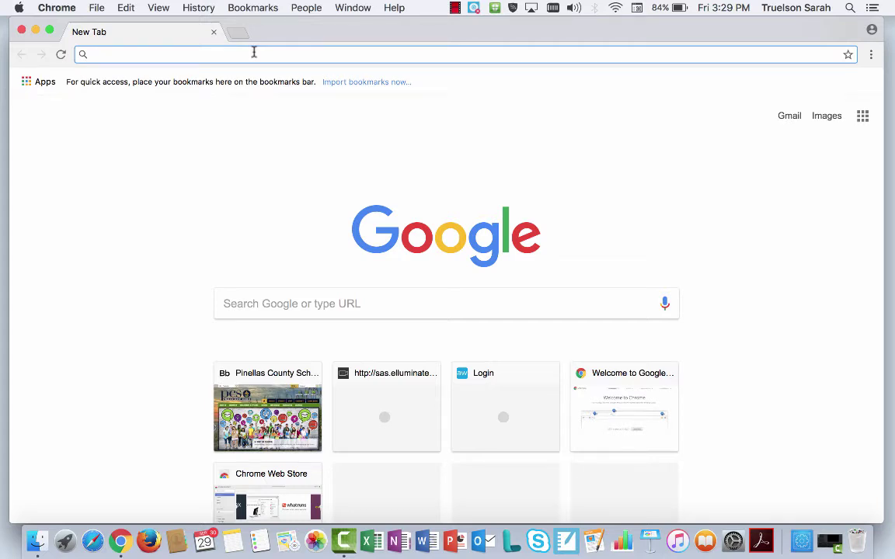
{"action": "type", "text": "pcsb.org"}
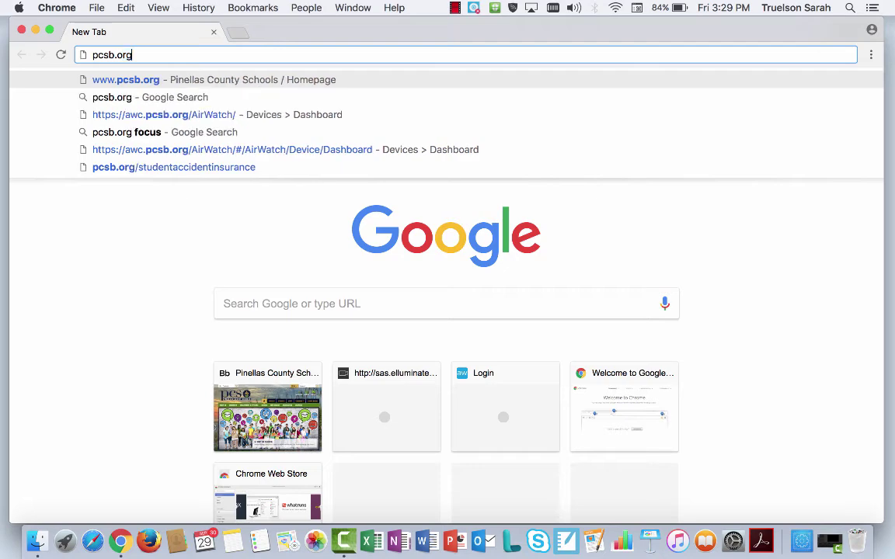
{"action": "key", "text": "Return"}
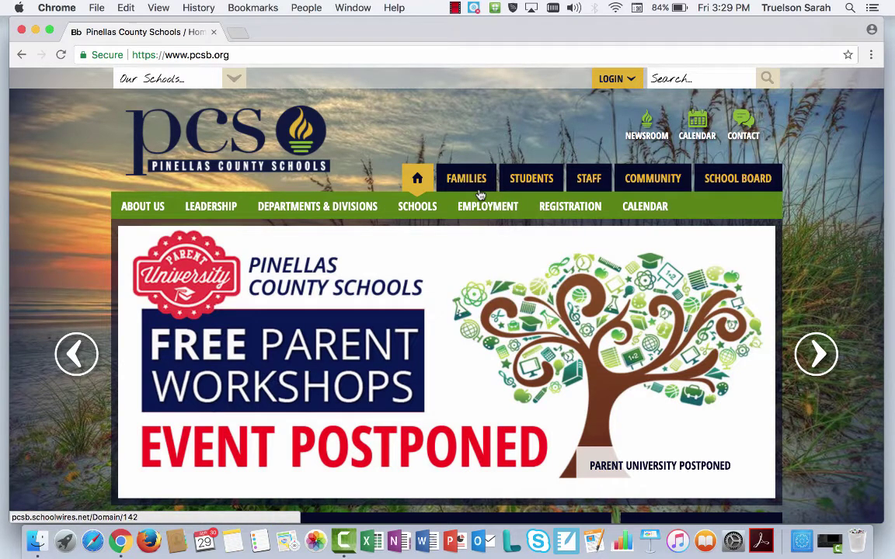
Go to the Students section of the district site and open Clever from its Site Shortcuts.
{"action": "left_click", "coordinate": [529, 179]}
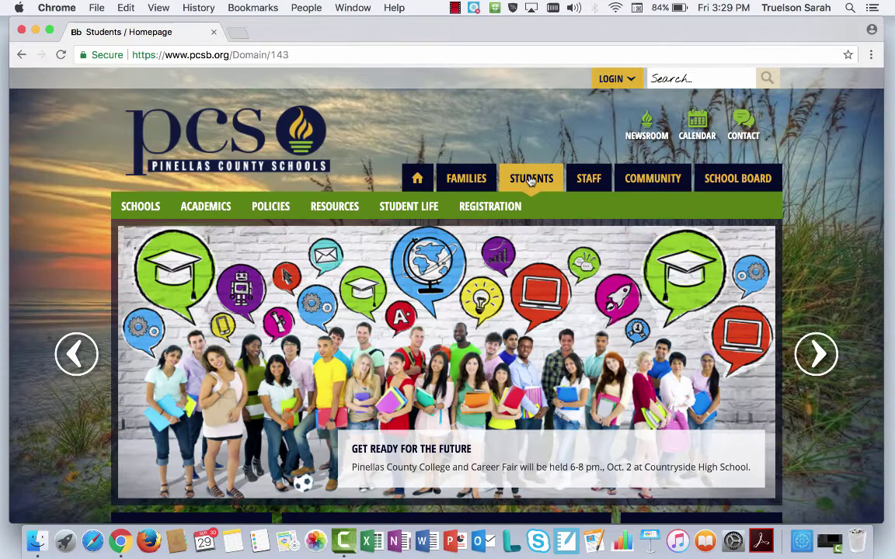
{"action": "scroll", "coordinate": [20, 192], "scroll_direction": "down", "scroll_amount": 3}
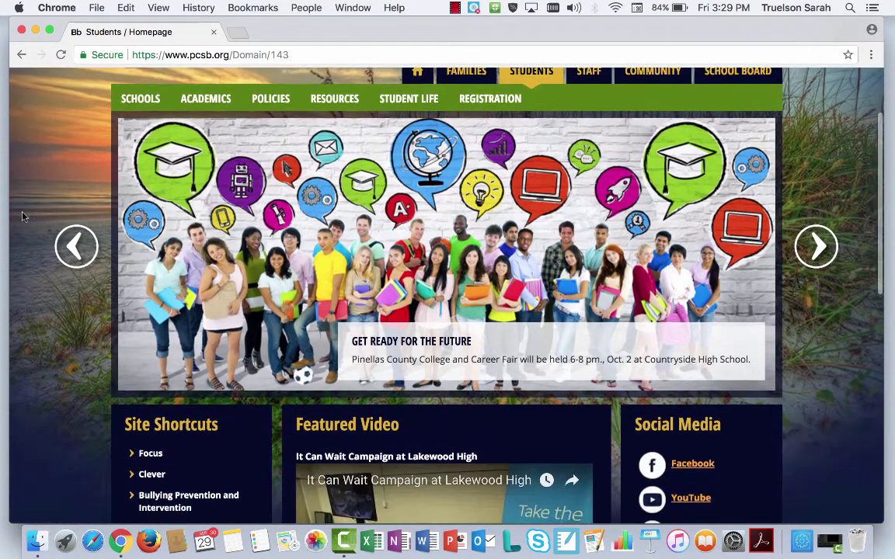
{"action": "scroll", "coordinate": [21, 202], "scroll_direction": "down", "scroll_amount": 2}
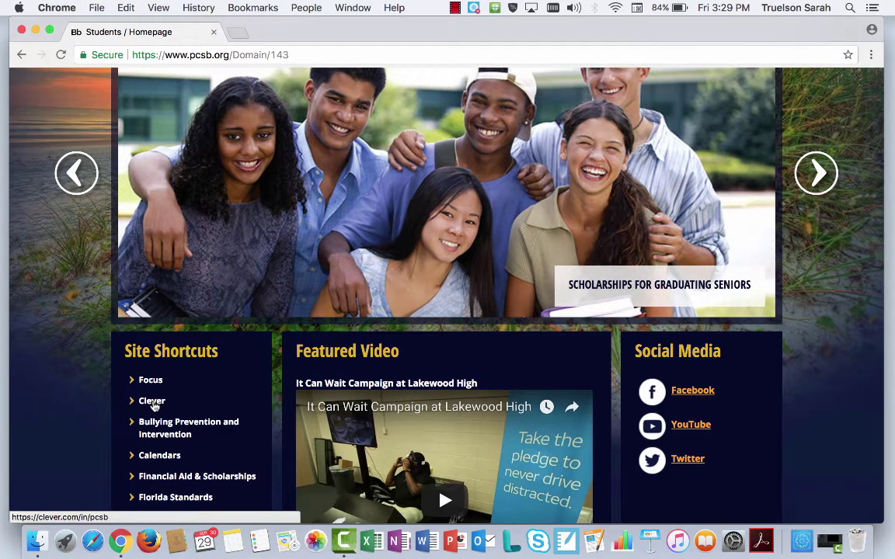
{"action": "left_click", "coordinate": [153, 402]}
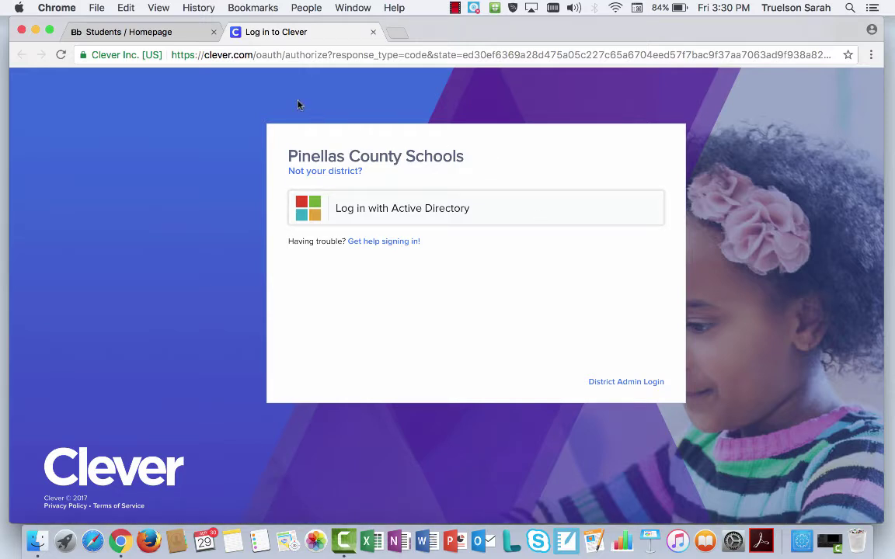
{"action": "left_click", "coordinate": [262, 9]}
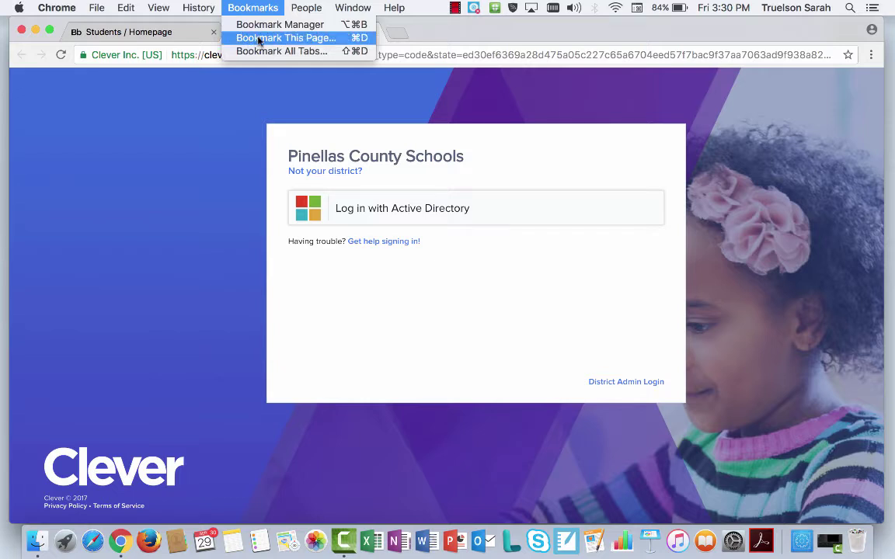
{"action": "left_click", "coordinate": [206, 179]}
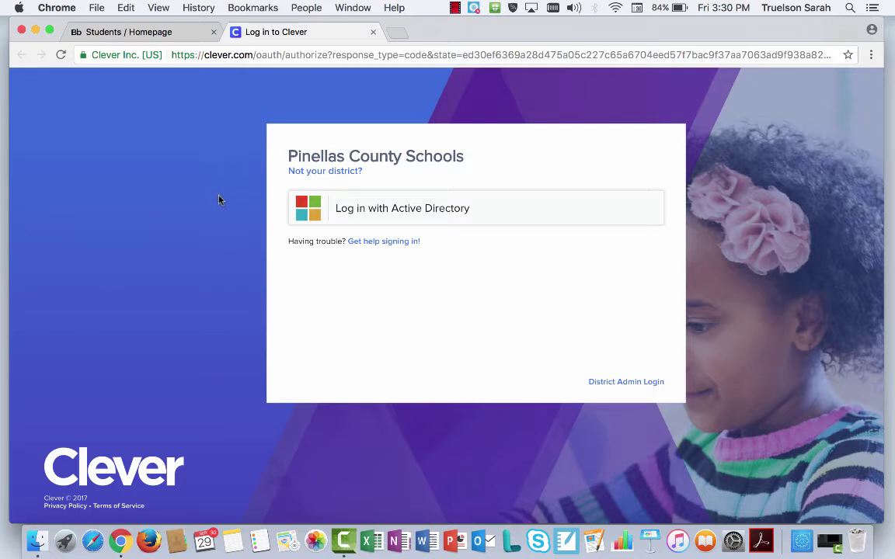
Log in to Clever through Active Directory with the student's username and account password, and decline saving the password in the browser.
{"action": "left_click", "coordinate": [433, 216]}
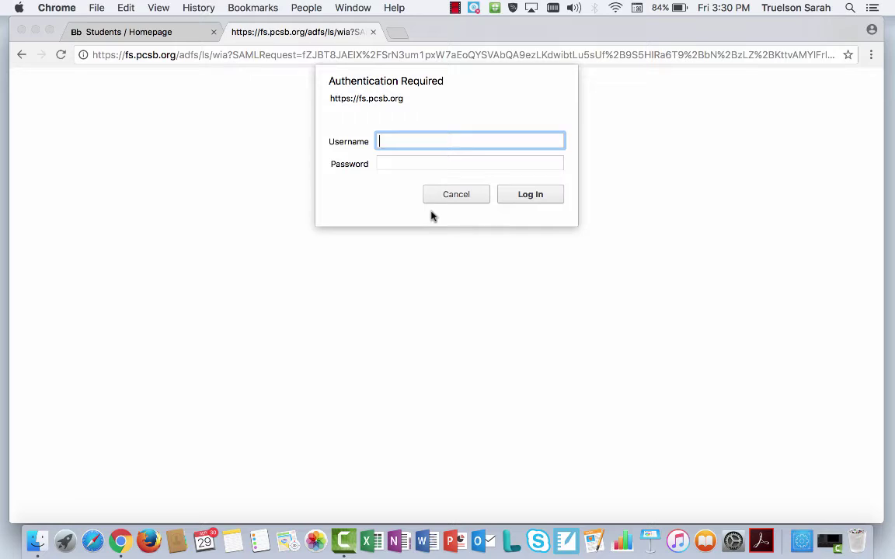
{"action": "type", "text": "br."}
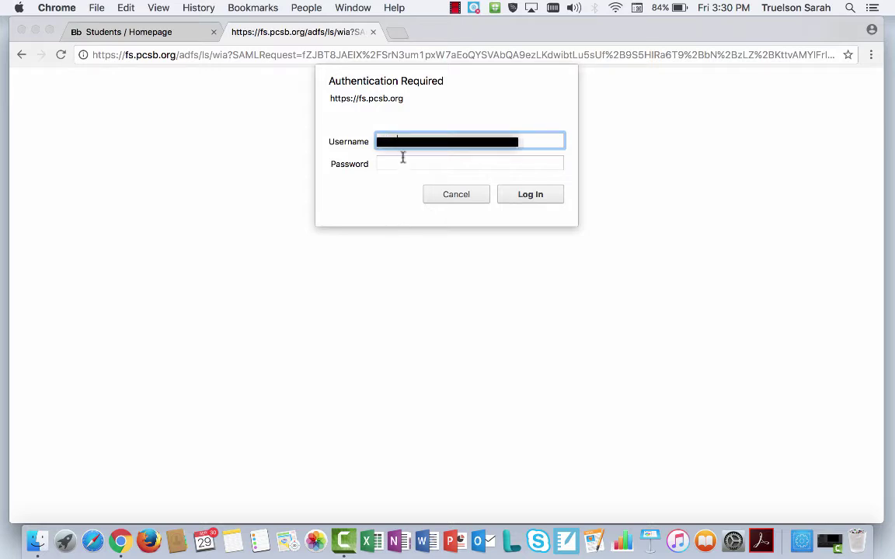
{"action": "left_click", "coordinate": [402, 163]}
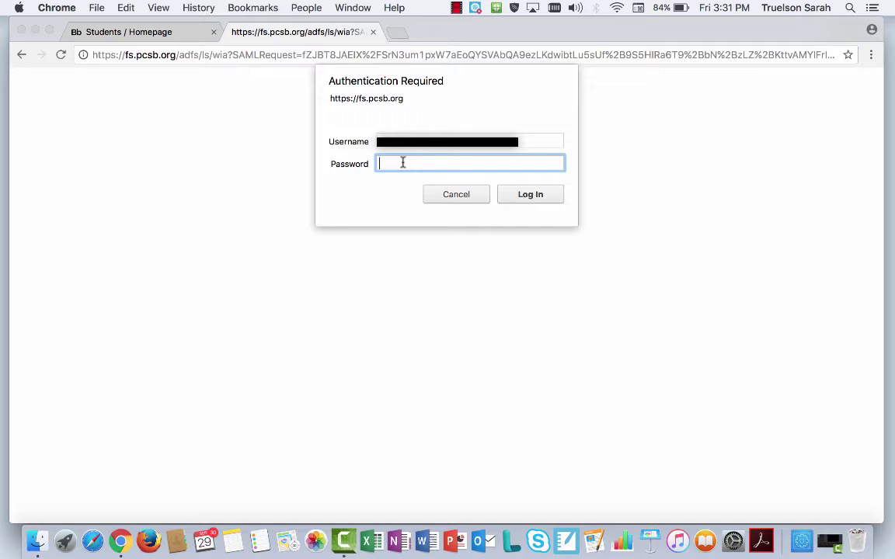
{"action": "type", "text": "•••••••••"}
{"action": "left_click", "coordinate": [531, 195]}
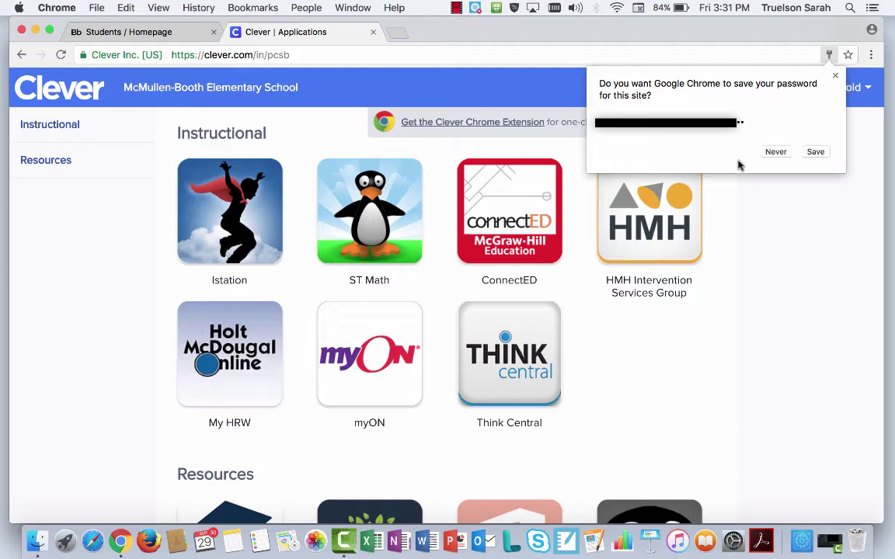
{"action": "left_click", "coordinate": [776, 153]}
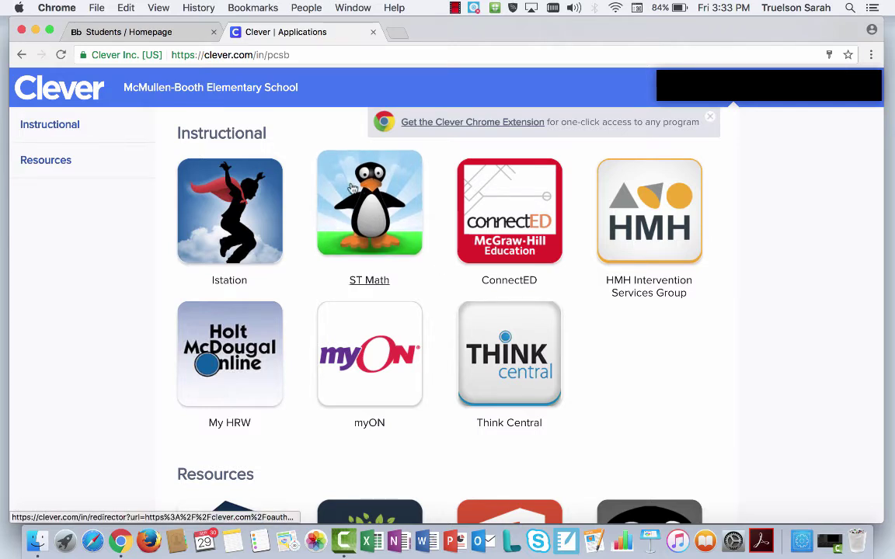
Launch ST Math from the Instructional apps and allow web.stmath.com to store information on the computer.
{"action": "left_click", "coordinate": [363, 211]}
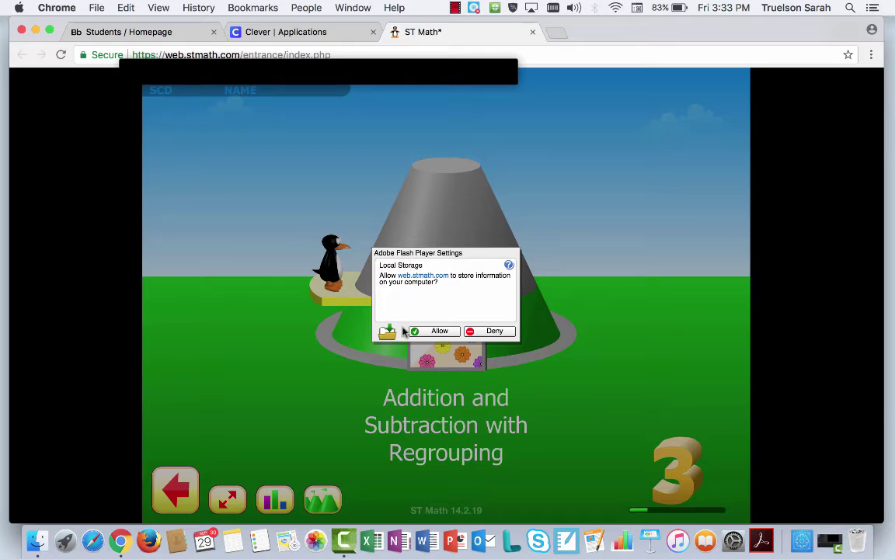
{"action": "left_click", "coordinate": [438, 331]}
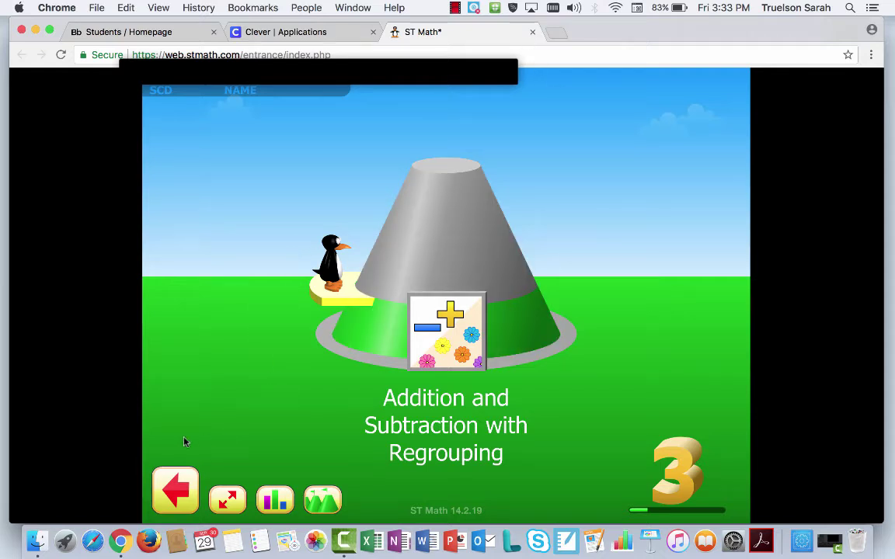
Exit the ST Math session past the Today's Accomplishments summary and close its browser tab.
{"action": "left_click", "coordinate": [173, 497]}
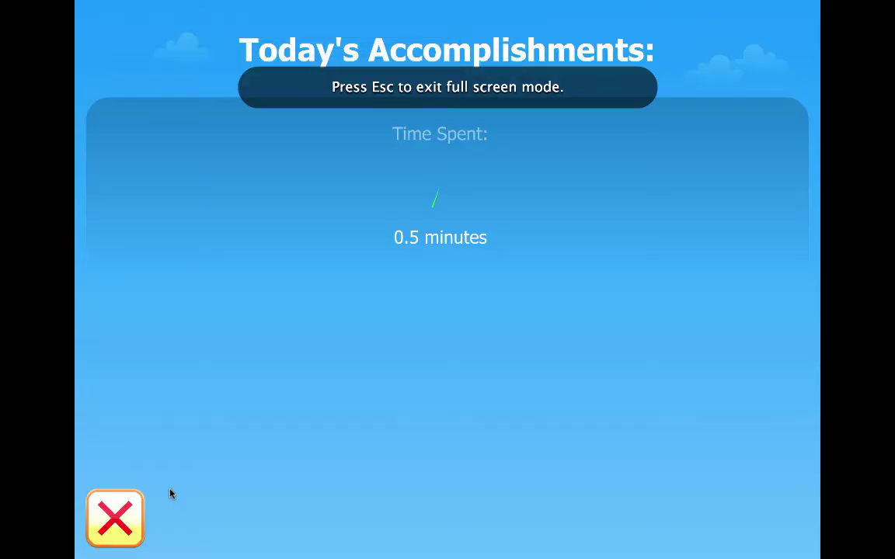
{"action": "left_click", "coordinate": [114, 514]}
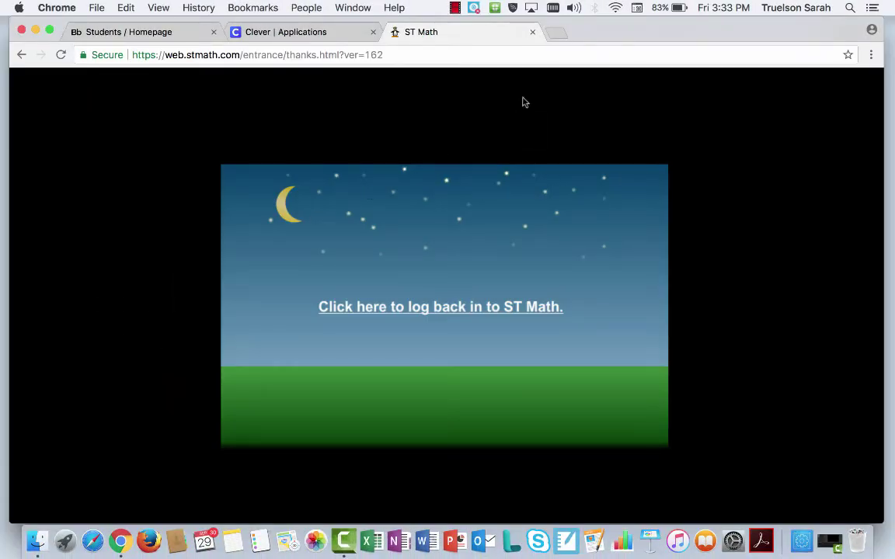
{"action": "left_click", "coordinate": [533, 32]}
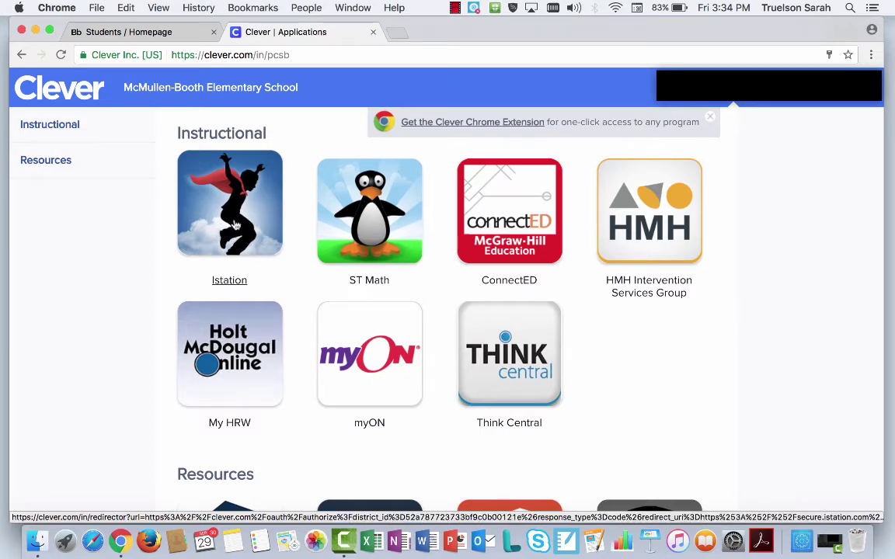
Try to launch Istation from Clever, and load istation.com in a new browser tab.
{"action": "left_click", "coordinate": [212, 202]}
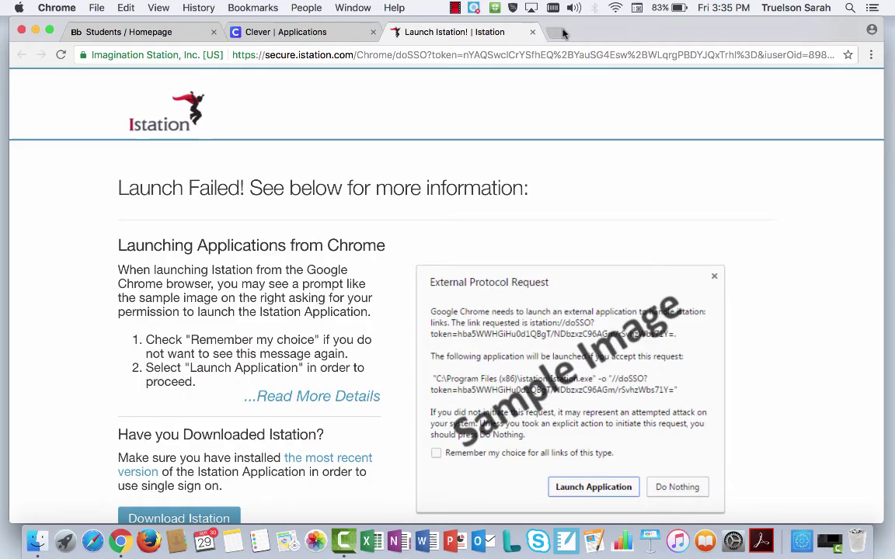
{"action": "left_click", "coordinate": [558, 32]}
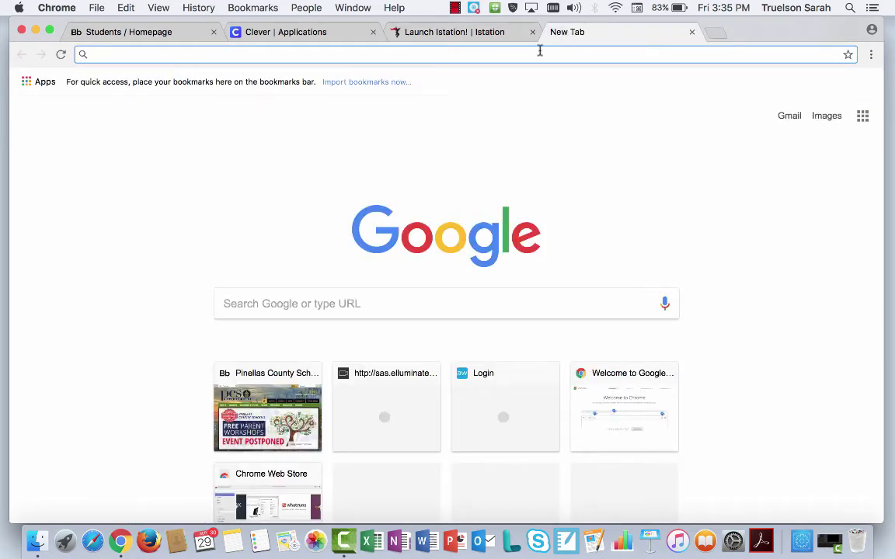
{"action": "type", "text": "isation"}
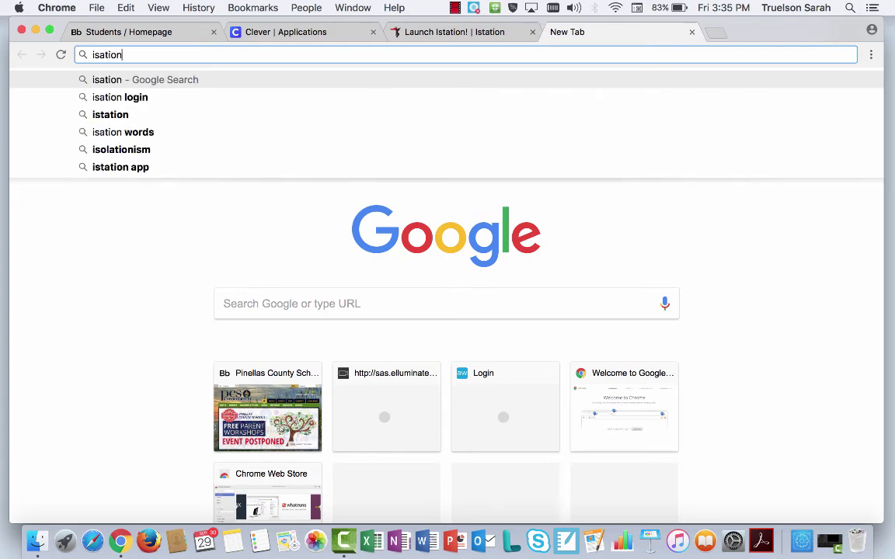
{"action": "key", "text": "BackSpace"}
{"action": "key", "text": "BackSpace"}
{"action": "key", "text": "BackSpace"}
{"action": "key", "text": "BackSpace"}
{"action": "key", "text": "BackSpace"}
{"action": "type", "text": "tation.com"}
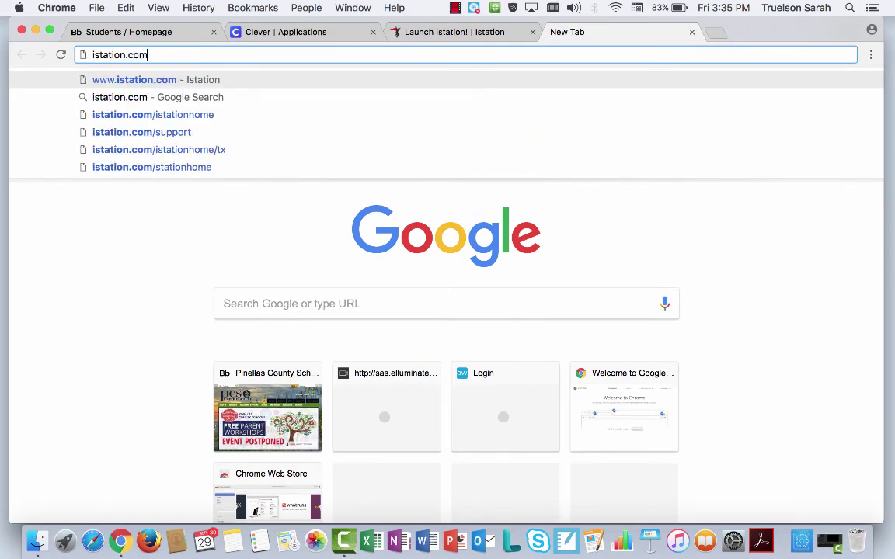
{"action": "key", "text": "Return"}
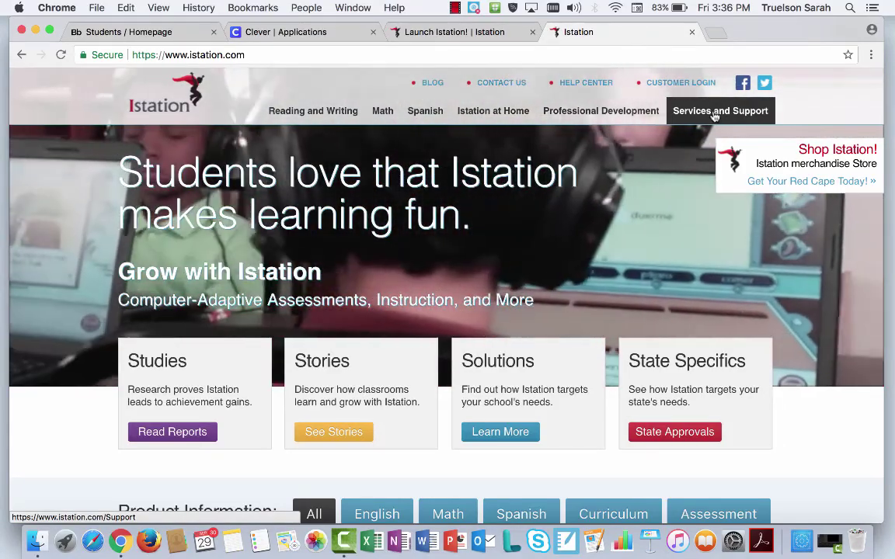
Go to Istation's Services and Support page and download Istation for Macintosh.
{"action": "left_click", "coordinate": [714, 115]}
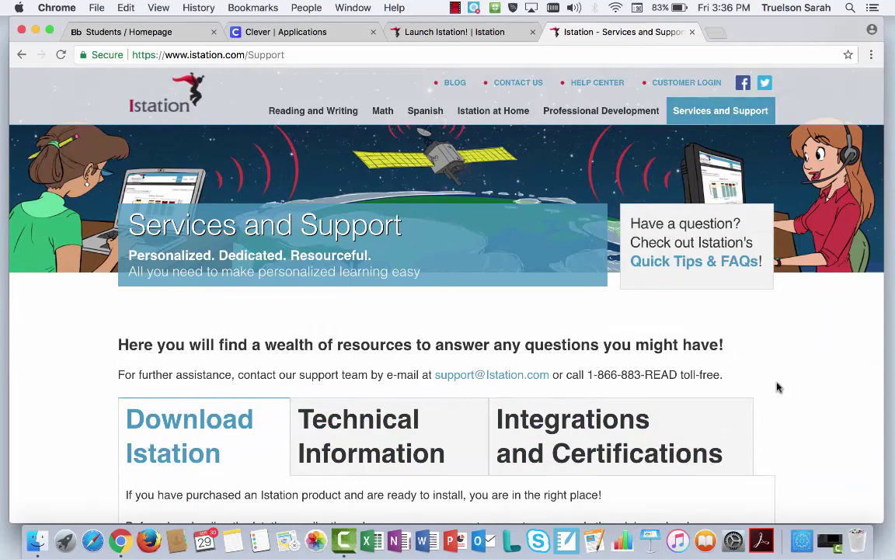
{"action": "scroll", "coordinate": [777, 386], "scroll_direction": "down", "scroll_amount": 5}
{"action": "scroll", "coordinate": [776, 387], "scroll_direction": "down", "scroll_amount": 1}
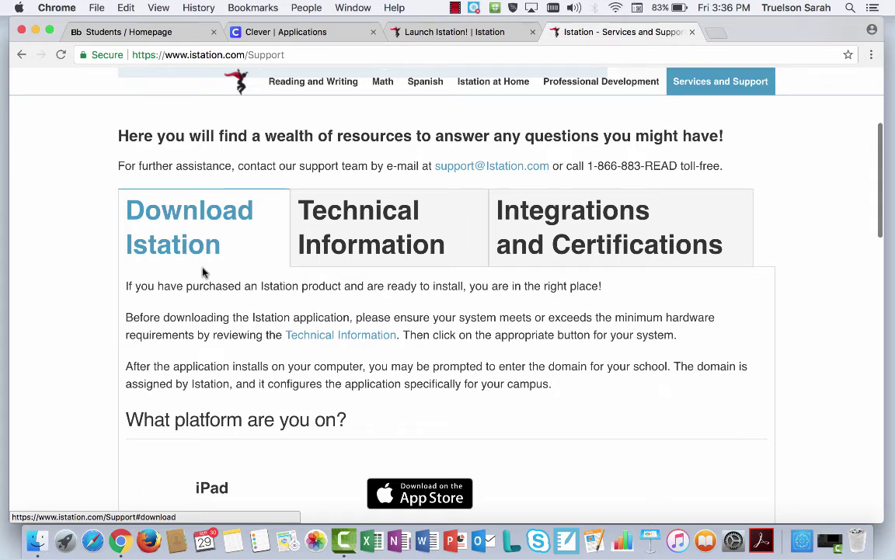
{"action": "scroll", "coordinate": [663, 412], "scroll_direction": "down", "scroll_amount": 2}
{"action": "scroll", "coordinate": [665, 412], "scroll_direction": "down", "scroll_amount": 8}
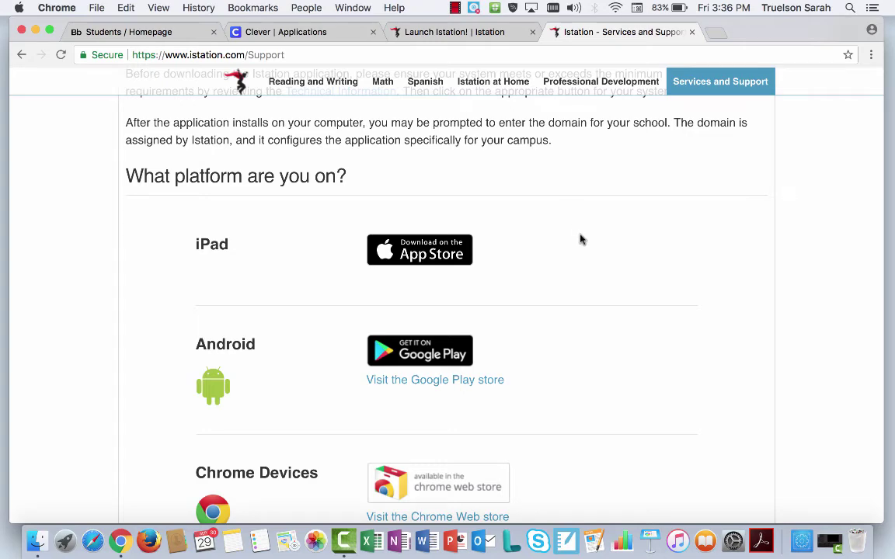
{"action": "scroll", "coordinate": [641, 361], "scroll_direction": "down", "scroll_amount": 5}
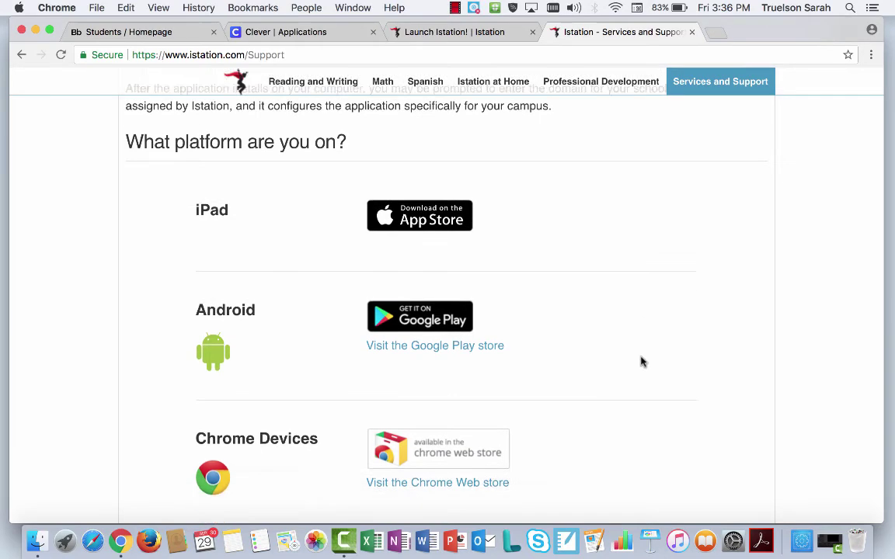
{"action": "scroll", "coordinate": [641, 361], "scroll_direction": "down", "scroll_amount": 5}
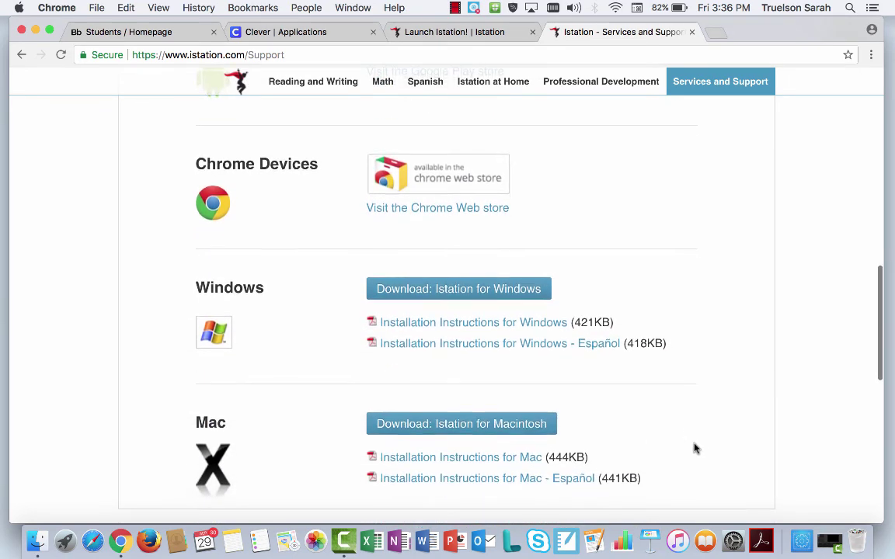
{"action": "scroll", "coordinate": [696, 448], "scroll_direction": "down", "scroll_amount": 5}
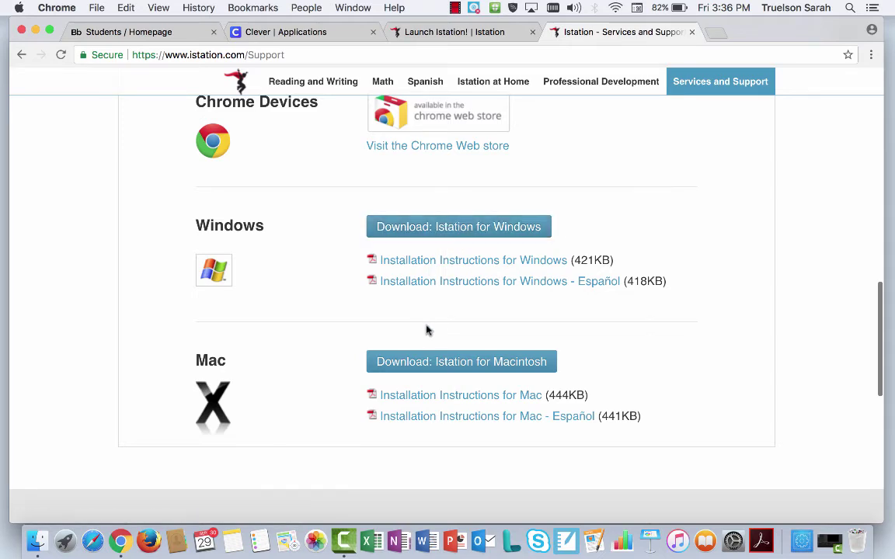
{"action": "scroll", "coordinate": [435, 329], "scroll_direction": "down", "scroll_amount": 1}
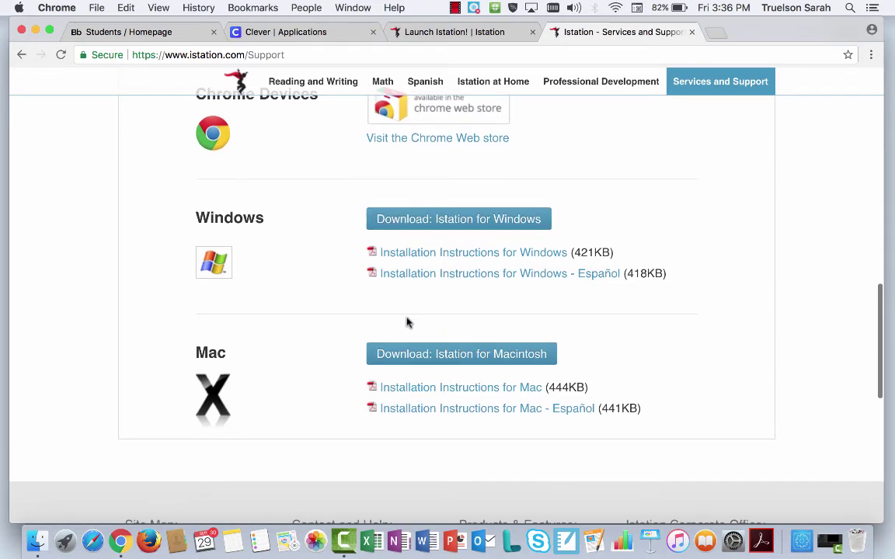
{"action": "left_click", "coordinate": [459, 359]}
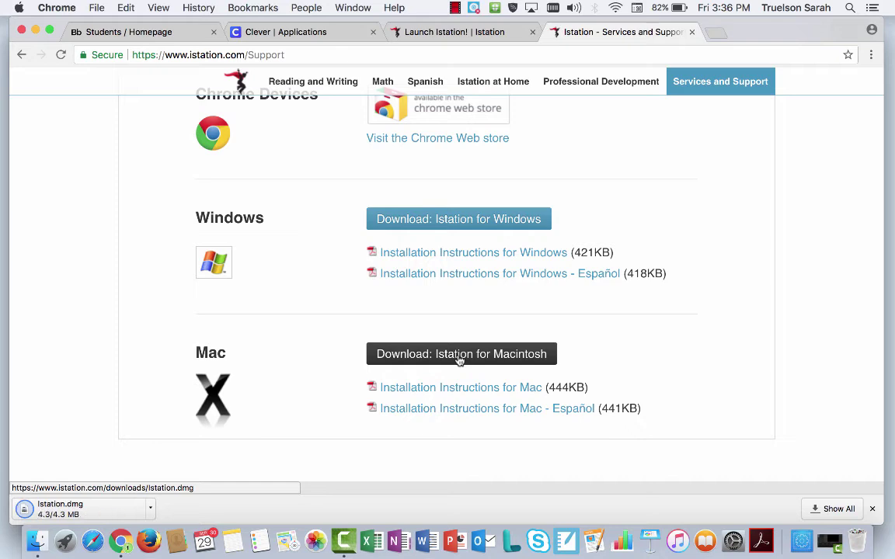
Open the downloaded Istation.dmg, minimize the browser window, and copy The Imagination Station app to the desktop.
{"action": "left_click", "coordinate": [46, 510]}
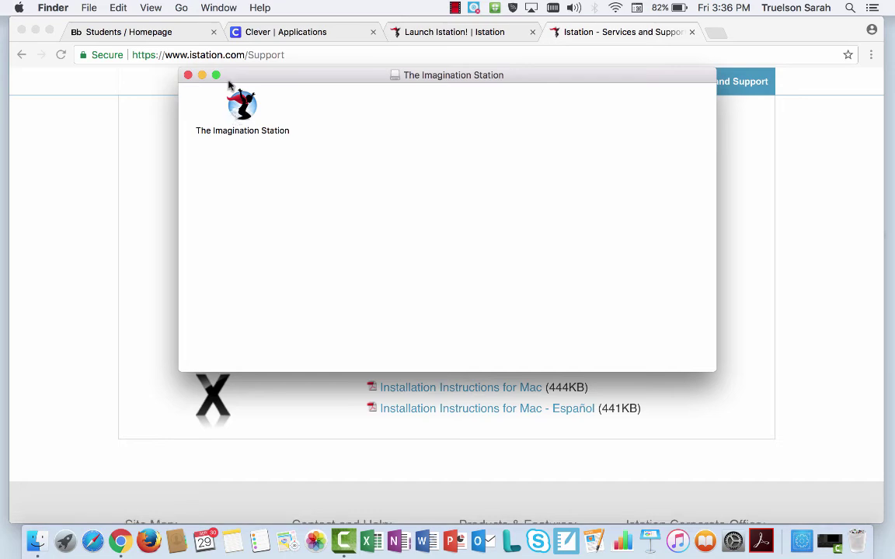
{"action": "left_click", "coordinate": [35, 30]}
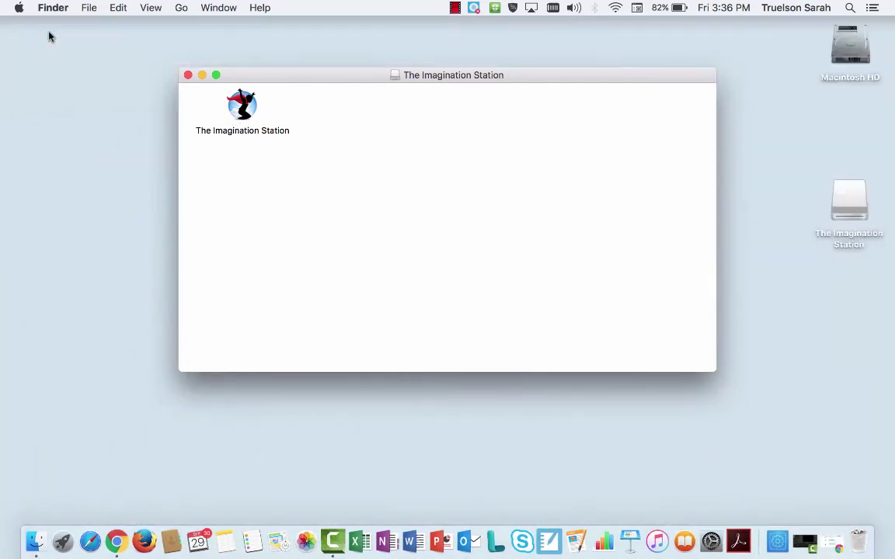
{"action": "left_click_drag", "start_coordinate": [237, 107], "coordinate": [802, 128]}
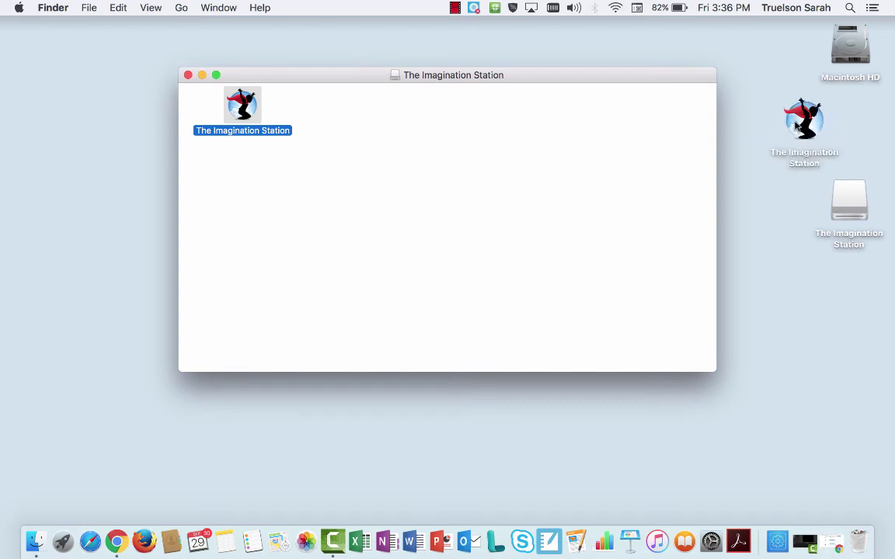
Close the Imagination Station disk window, restore the minimized browser, and close the failed Istation launch page to return to Clever's applications.
{"action": "left_click", "coordinate": [188, 75]}
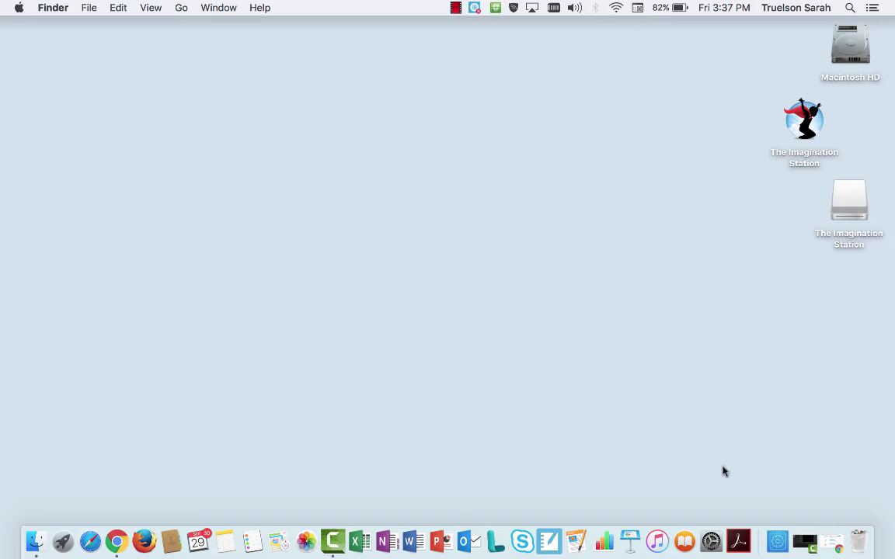
{"action": "left_click", "coordinate": [833, 546]}
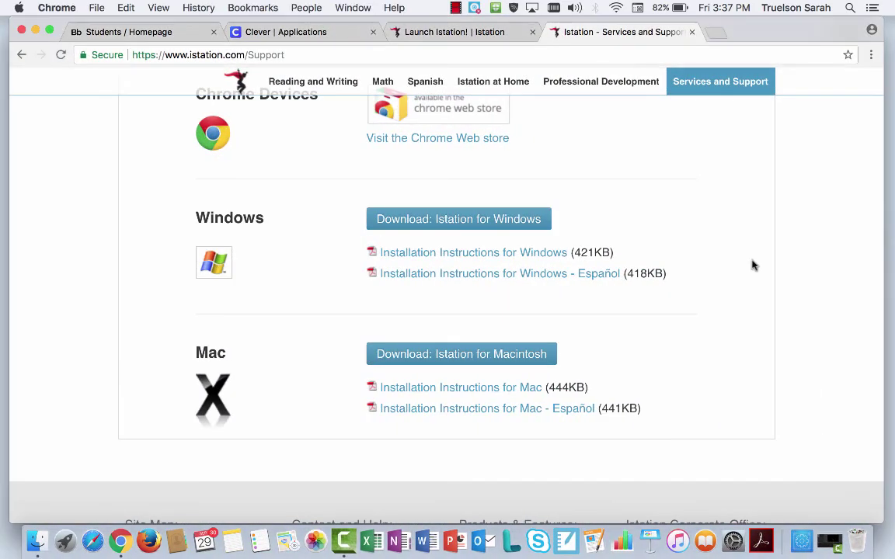
{"action": "left_click", "coordinate": [501, 32]}
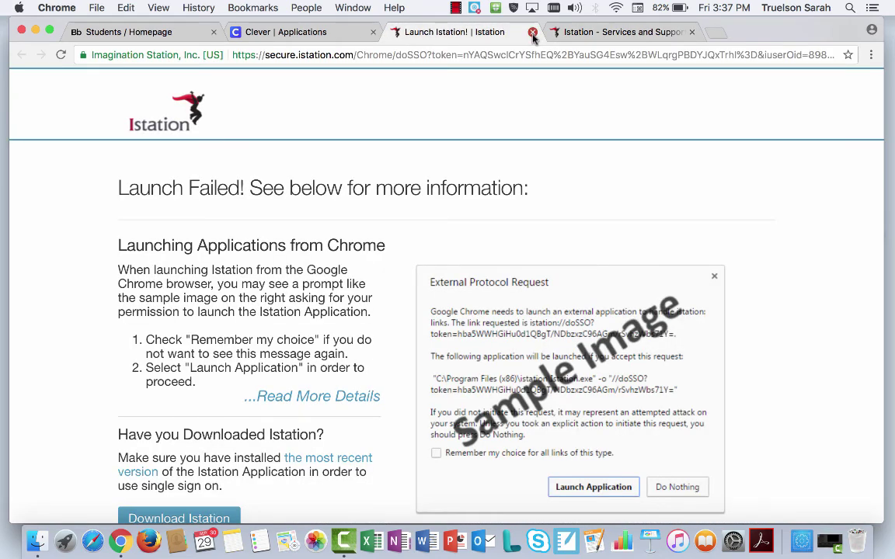
{"action": "left_click", "coordinate": [533, 32]}
{"action": "left_click", "coordinate": [305, 37]}
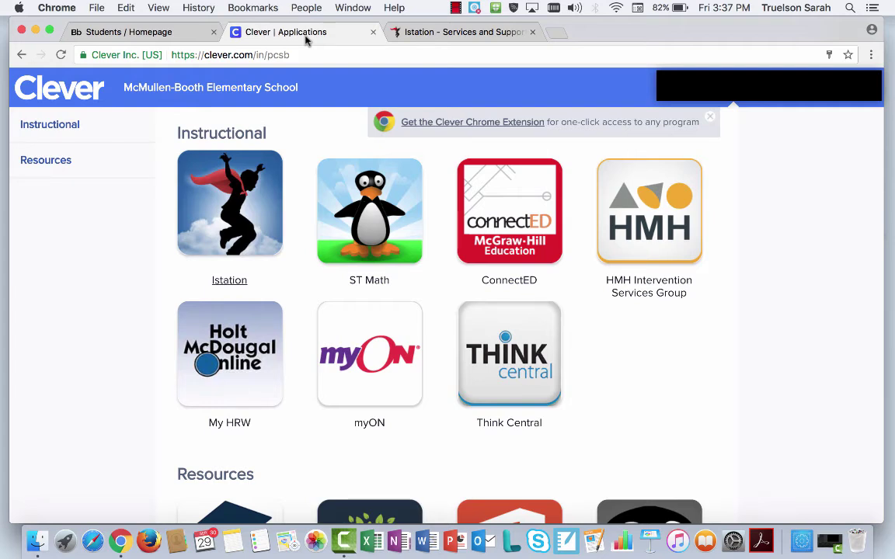
Launch Istation from Clever, allowing the browser and macOS to open The Imagination Station application.
{"action": "left_click", "coordinate": [231, 216]}
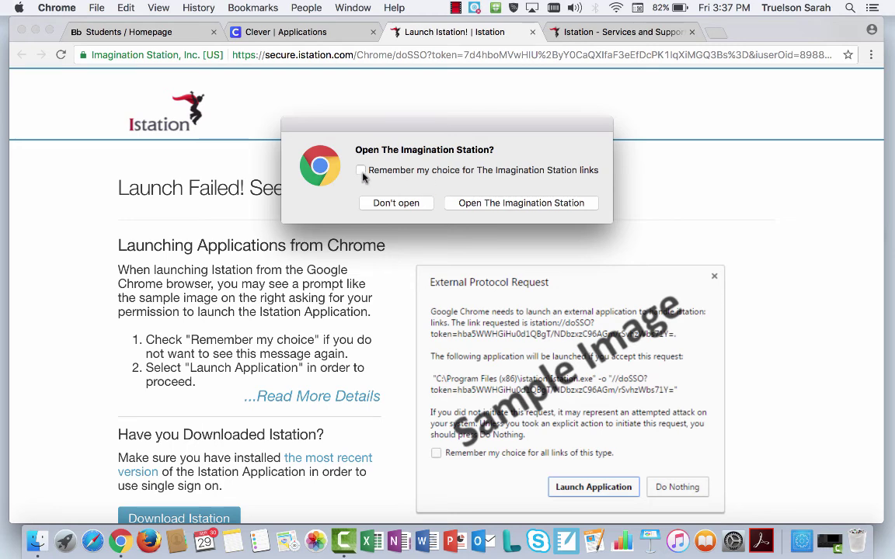
{"action": "left_click", "coordinate": [524, 206]}
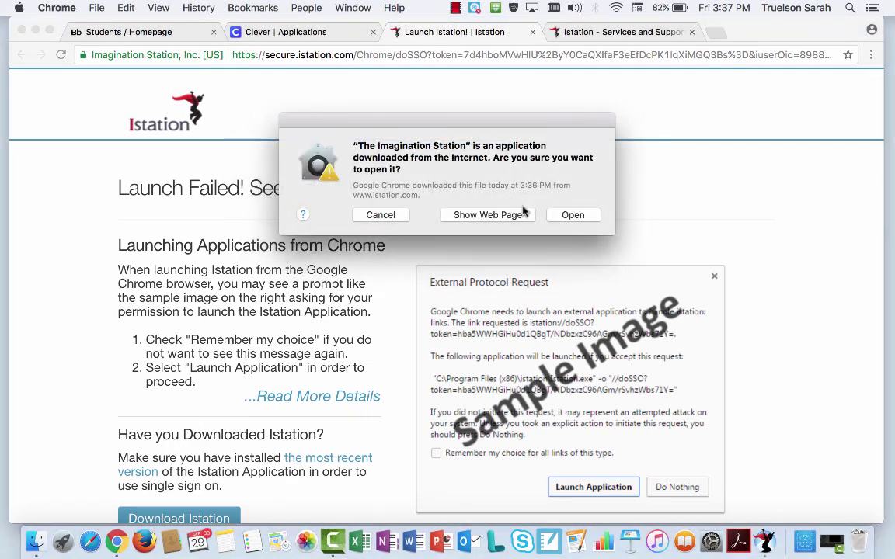
{"action": "left_click", "coordinate": [573, 220]}
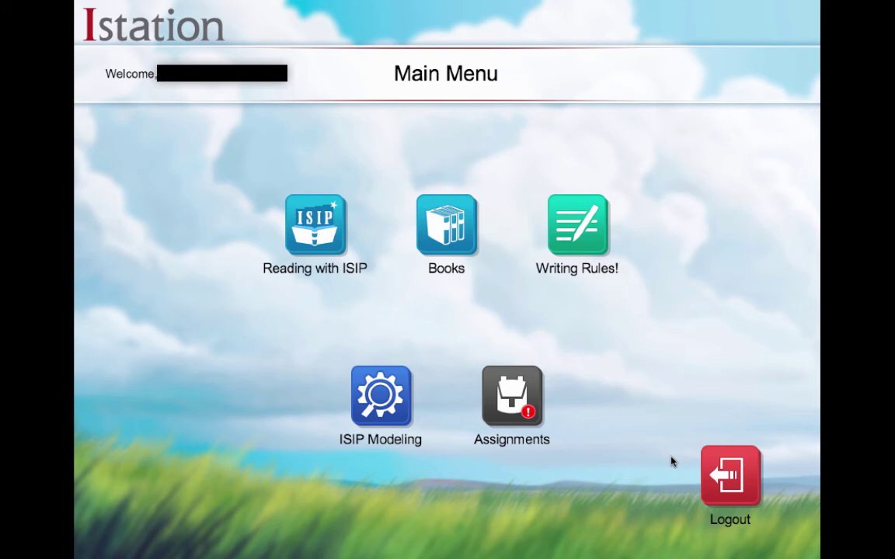
Log out of Istation, exit the application from its login screen, and return to Clever's applications page.
{"action": "left_click", "coordinate": [727, 489]}
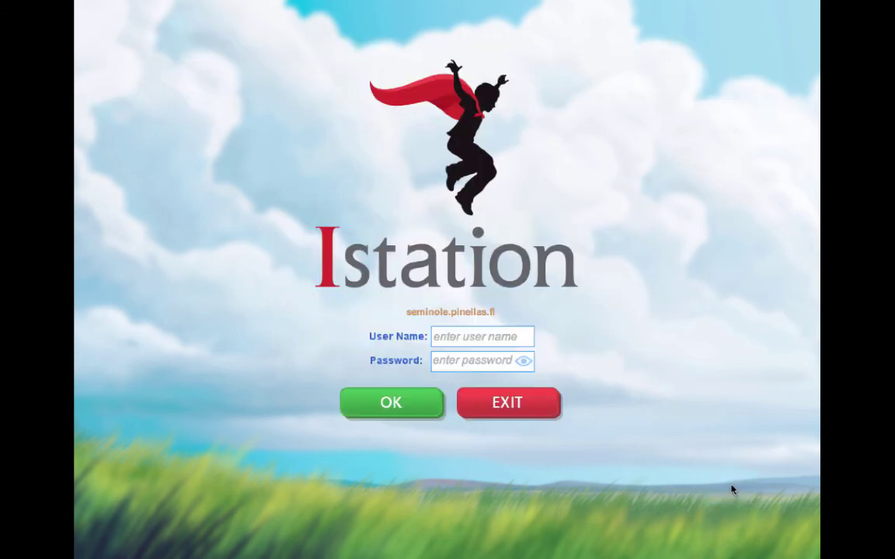
{"action": "left_click", "coordinate": [510, 405]}
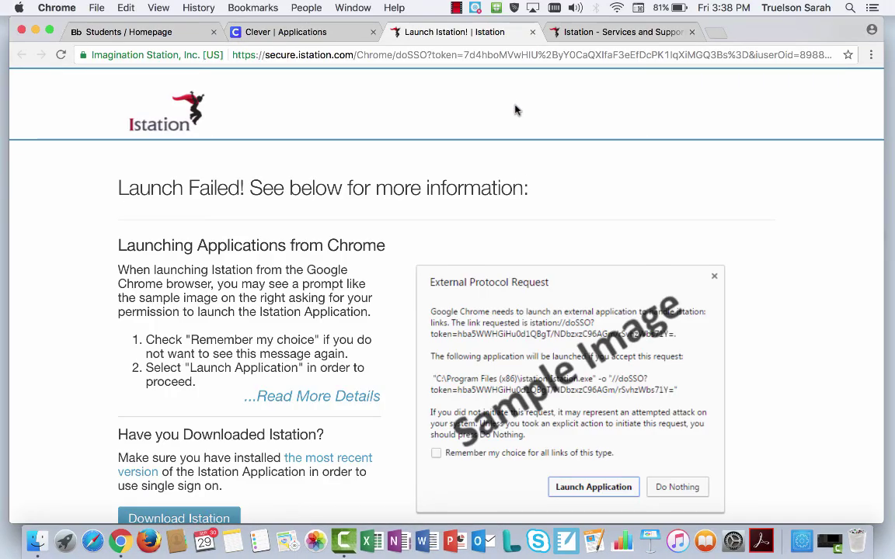
{"action": "left_click", "coordinate": [329, 41]}
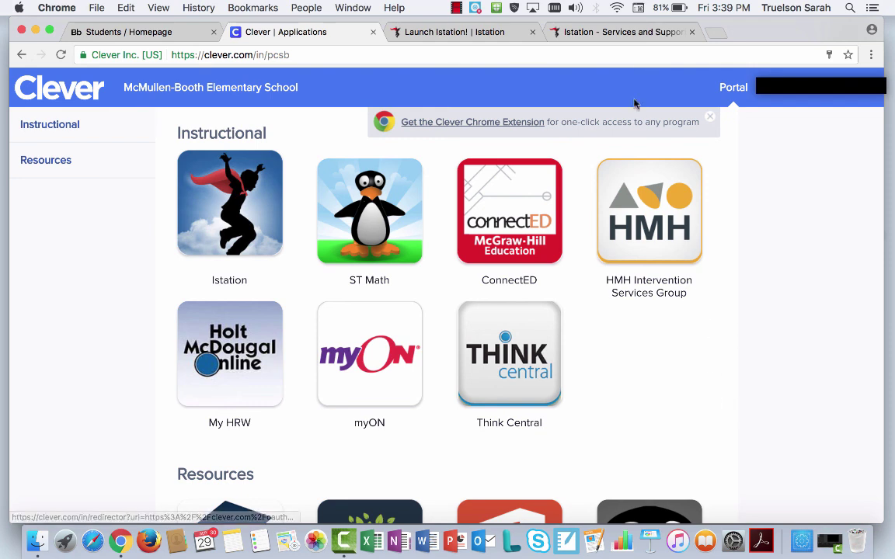
Close the Istation Services and Support page and the Launch Istation page, leaving the Clever applications page open.
{"action": "left_click", "coordinate": [627, 34]}
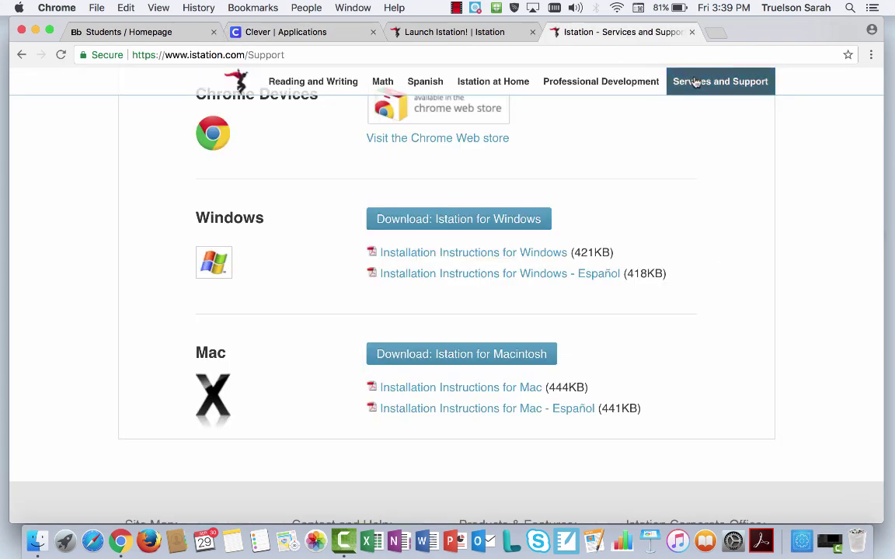
{"action": "left_click", "coordinate": [691, 32]}
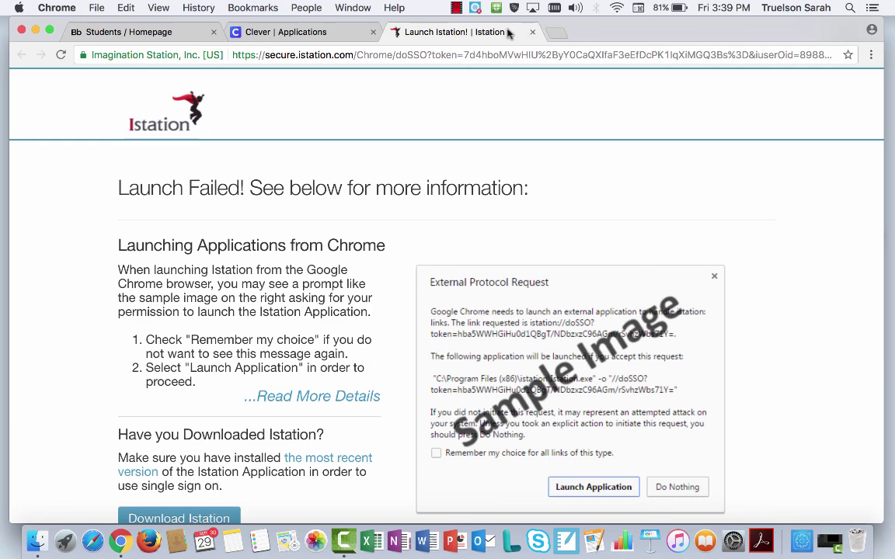
{"action": "left_click", "coordinate": [532, 32]}
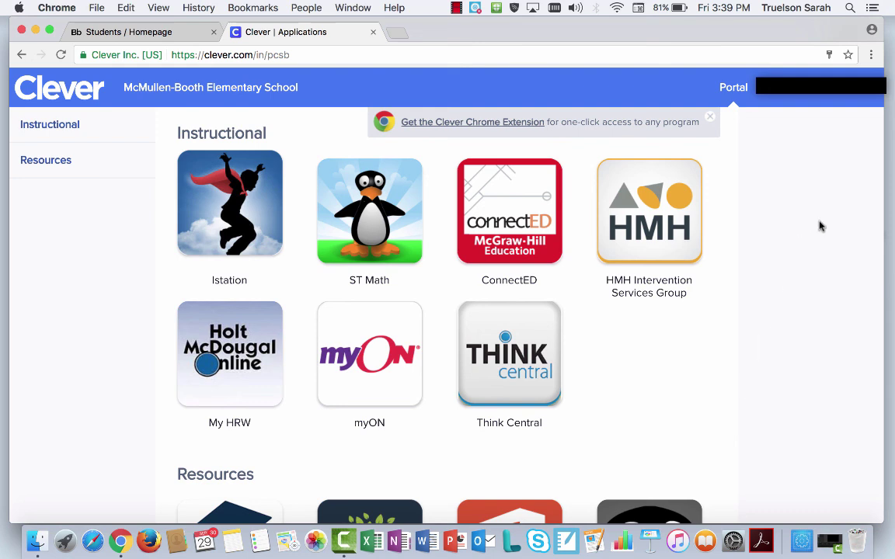
Log out of the student's Clever account.
{"action": "left_click", "coordinate": [773, 104]}
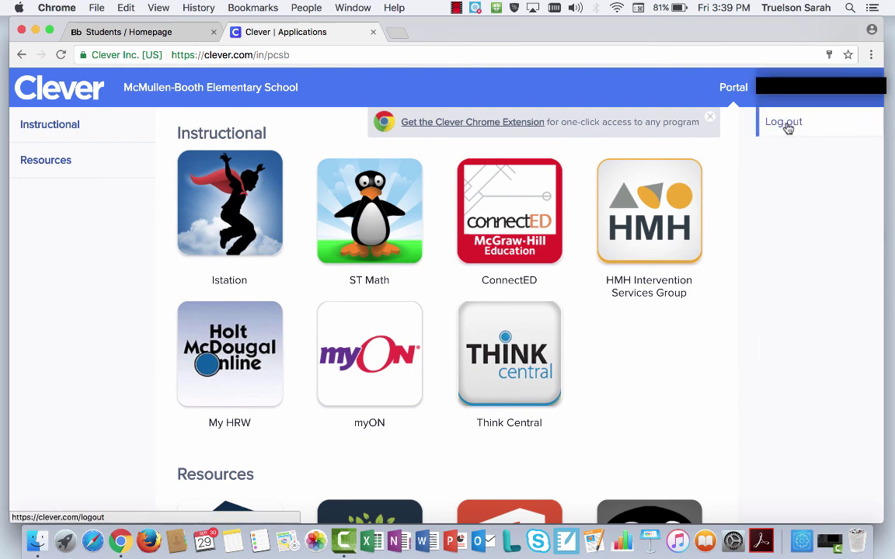